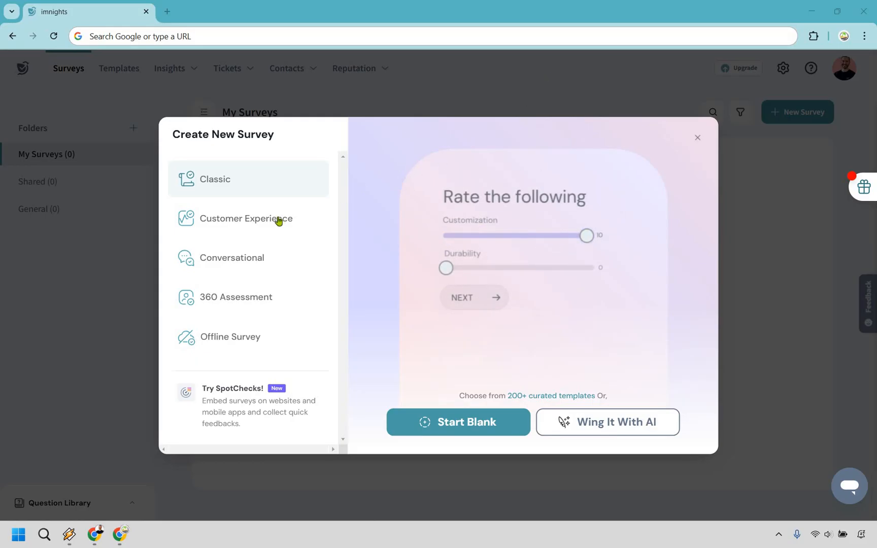
Step: Preview the Customer Experience, Conversational, 360 Assessment and Offline Survey types for the new survey
click(258, 225)
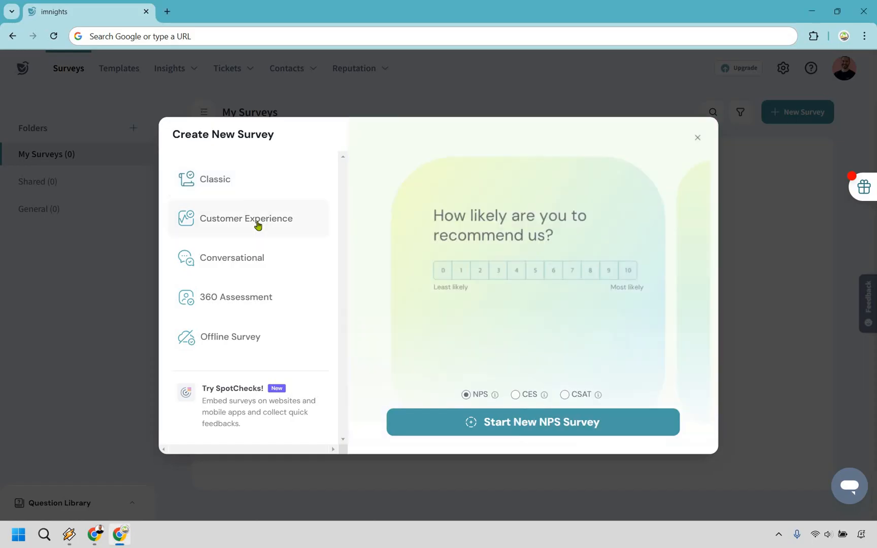
click(241, 259)
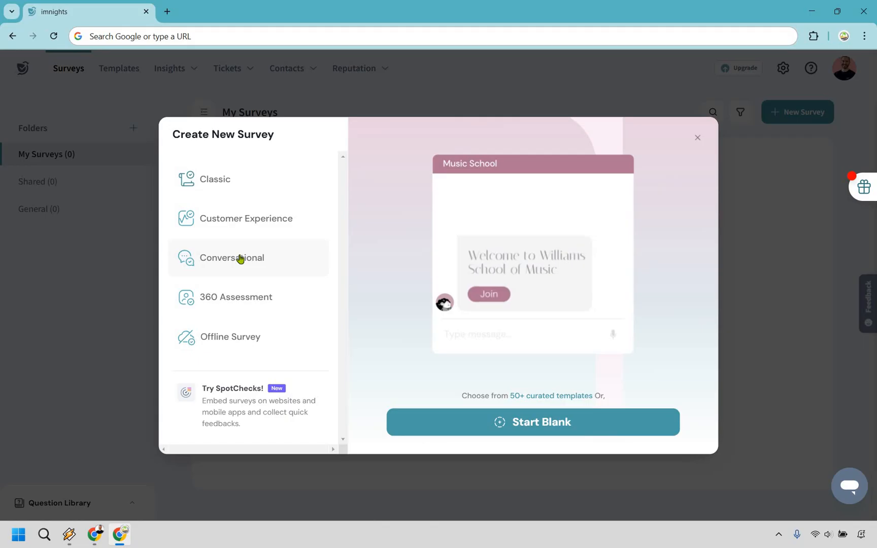
click(236, 303)
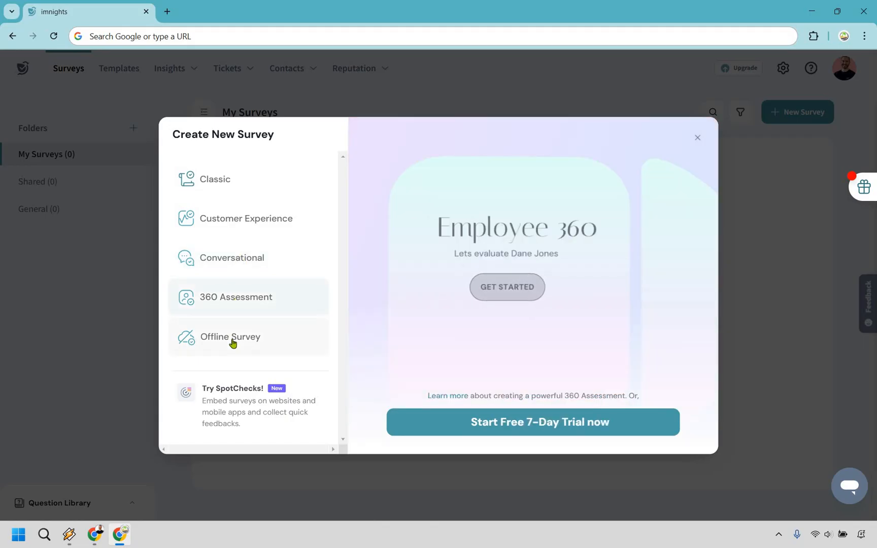
click(233, 343)
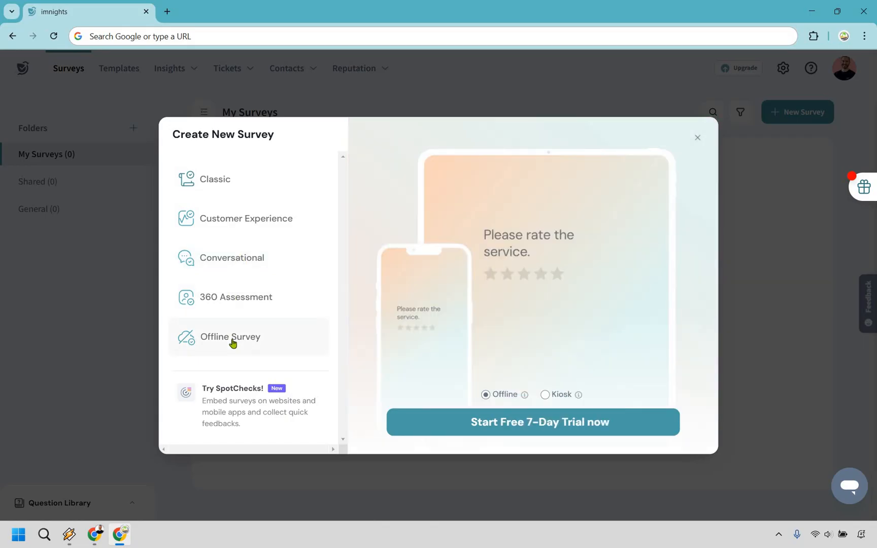
Step: Create a Customer Experience survey of type NPS titled "Marketing Island" in the My Surveys folder
click(245, 221)
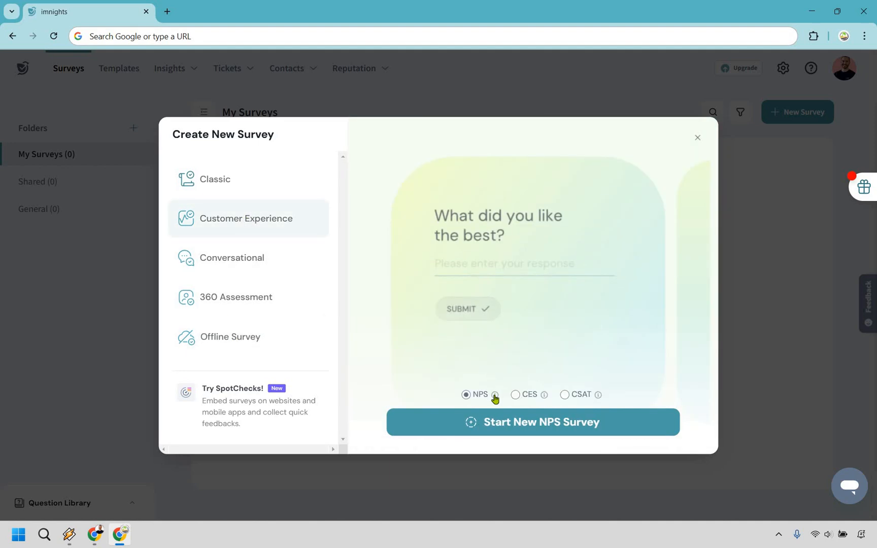
mouse_move(495, 399)
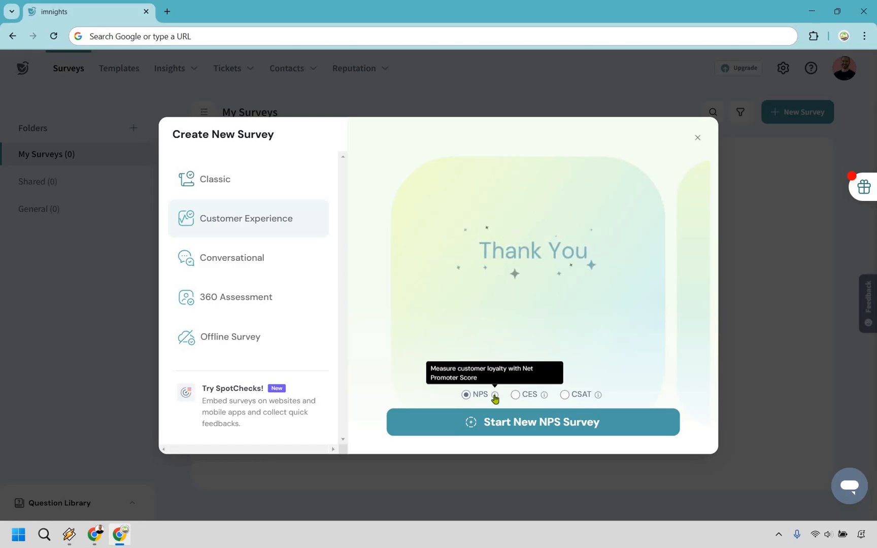
text(M)
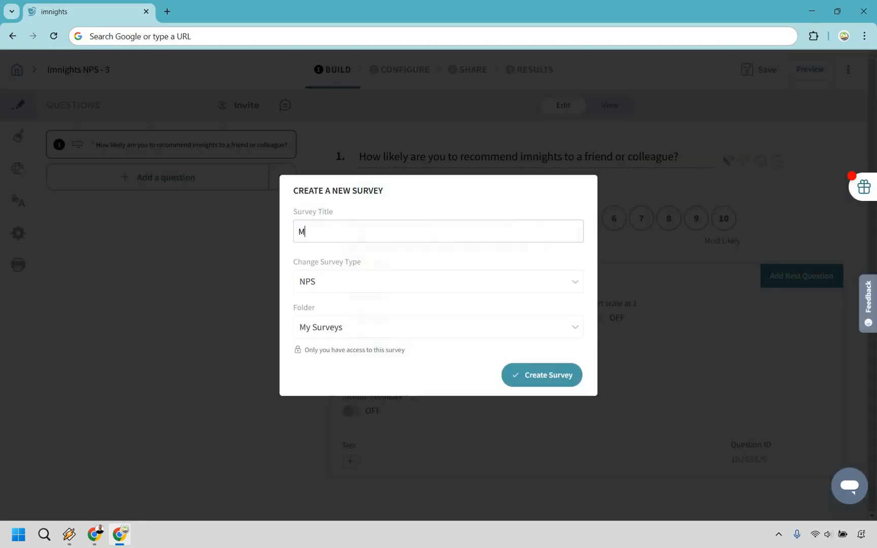
text(arketing Island)
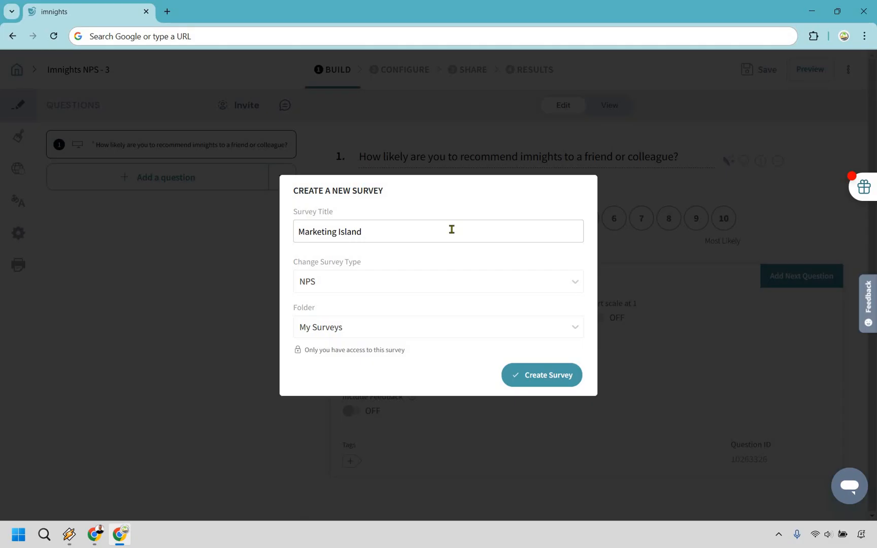
click(533, 379)
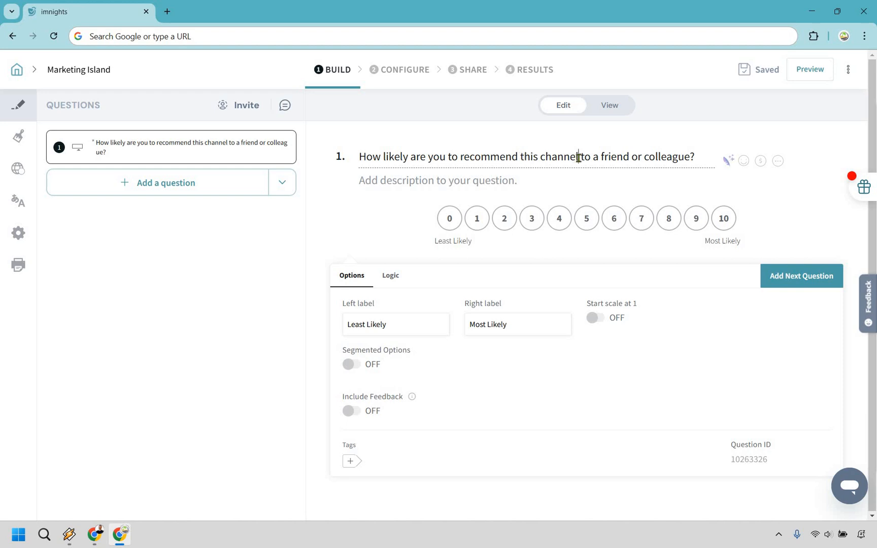
Step: Replace "this channel" with "Marketing Island" in the text of question 1
drag(520, 156, 576, 153)
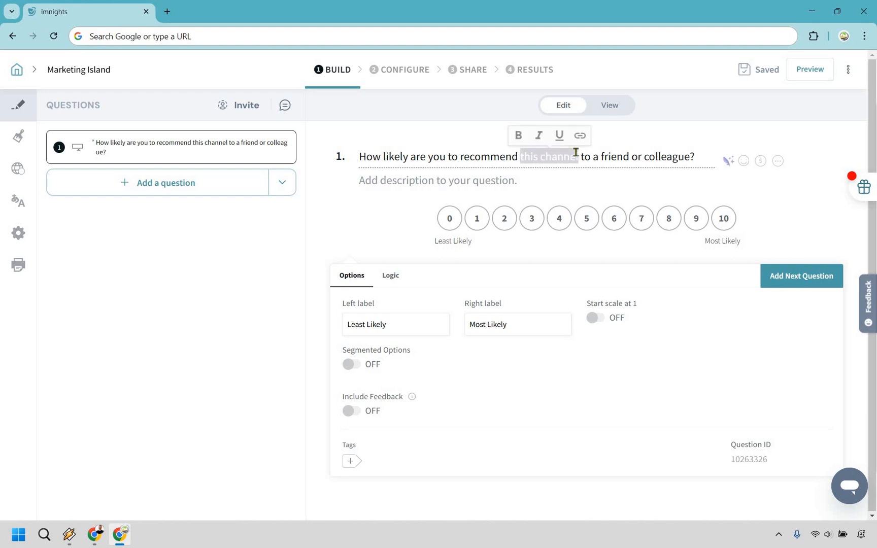
text(Marketing Island)
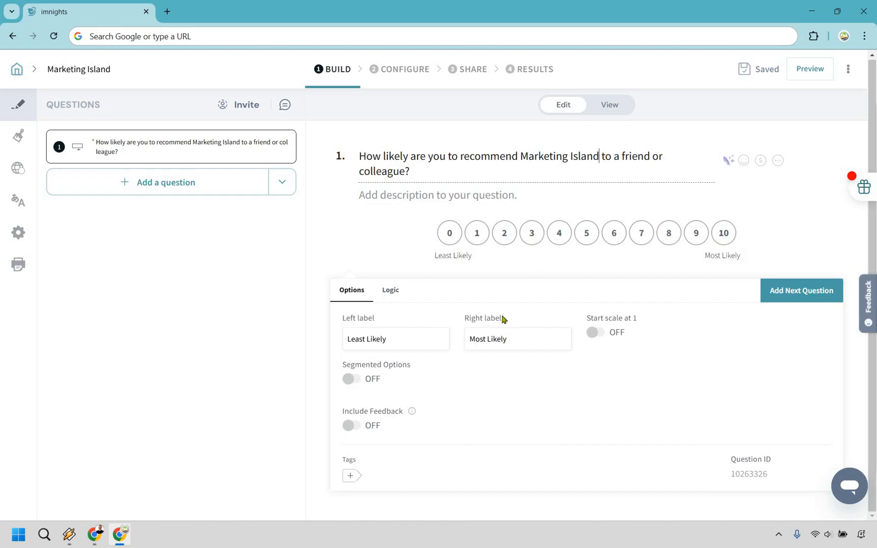
Step: Make question 1's rating scale start at 1, and check the survey in the preview before returning to the editor
click(599, 337)
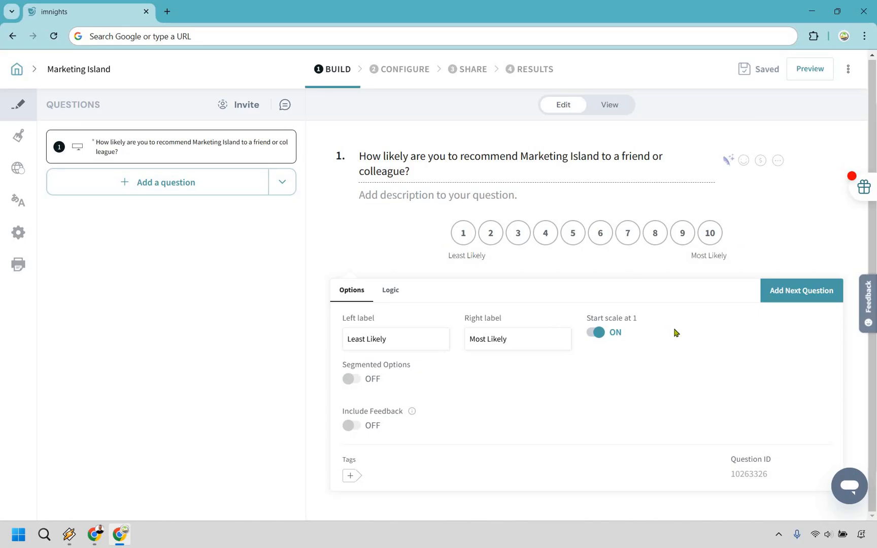
click(813, 70)
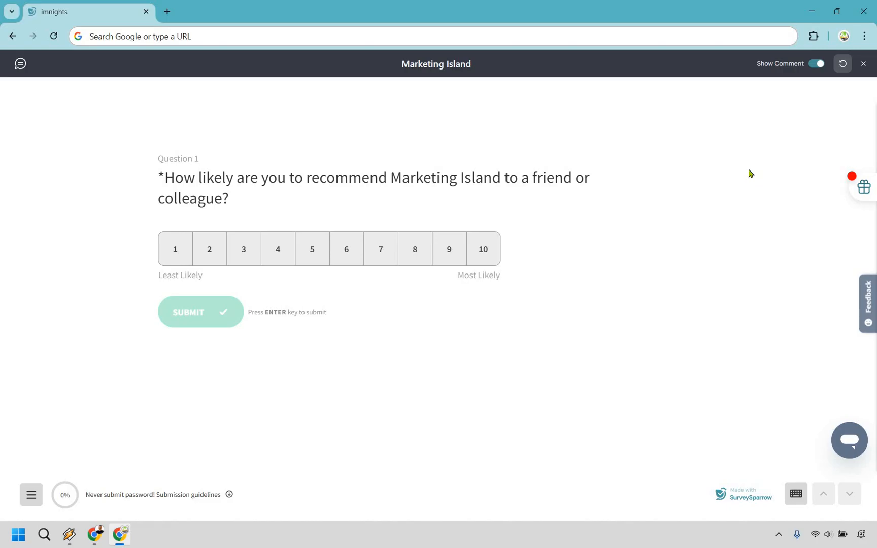
click(863, 64)
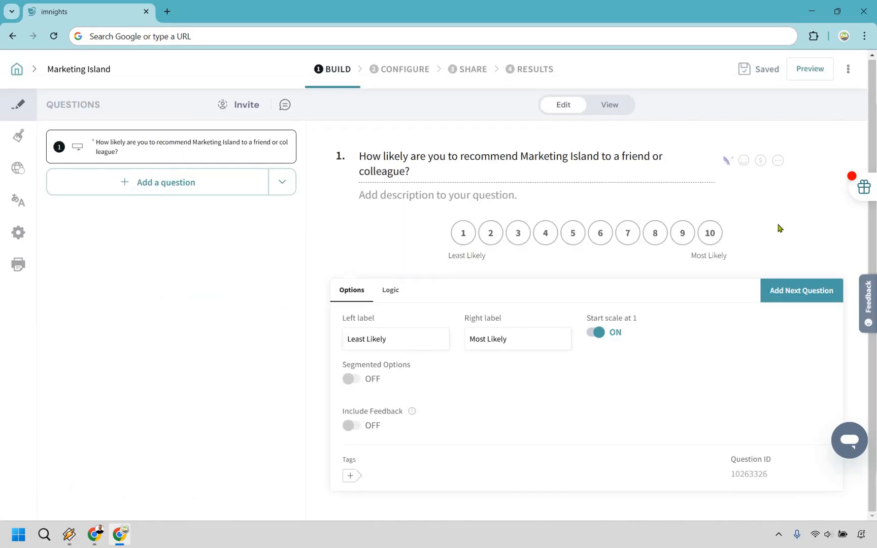
Step: Look over the available question types and add a Multiple Choice question as question 2
click(790, 298)
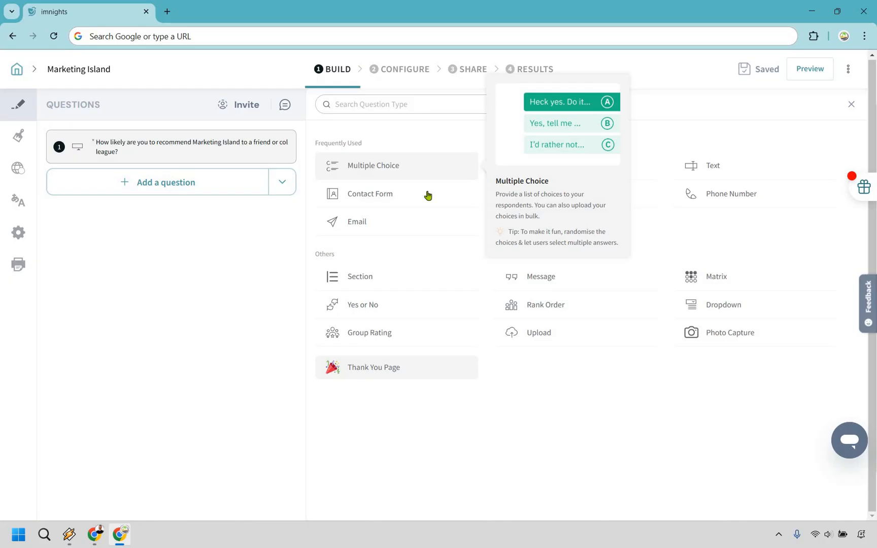
mouse_move(428, 195)
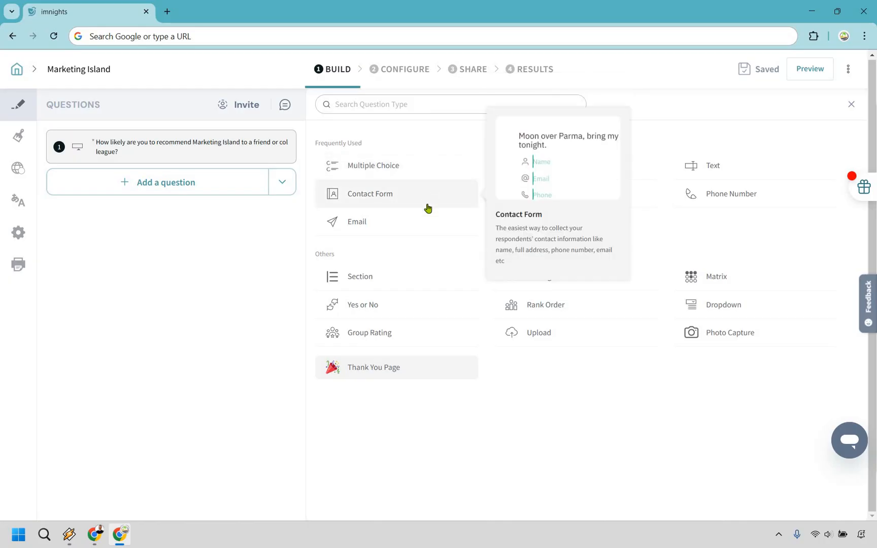
mouse_move(432, 226)
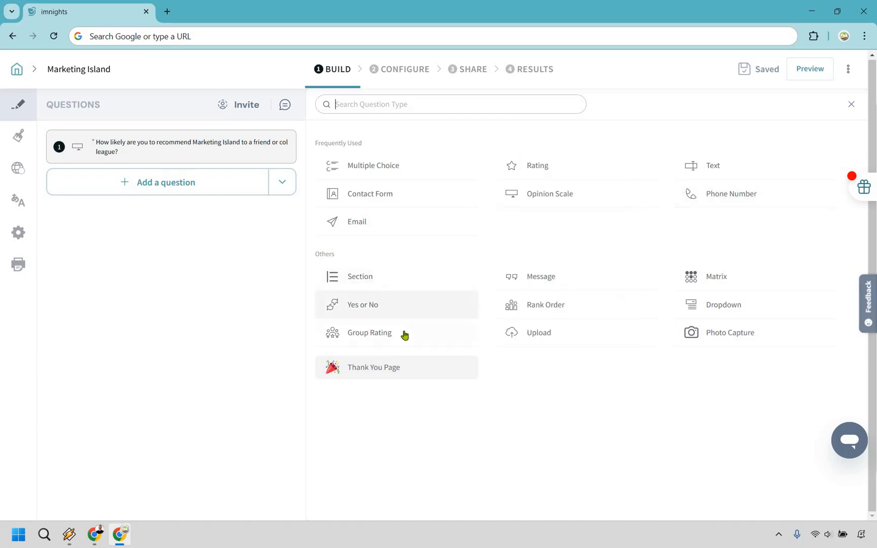
mouse_move(404, 335)
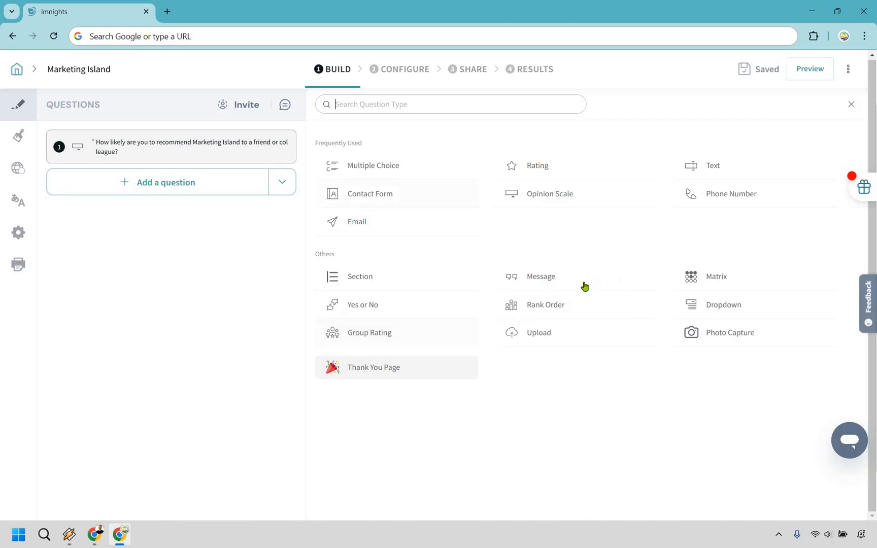
mouse_move(584, 287)
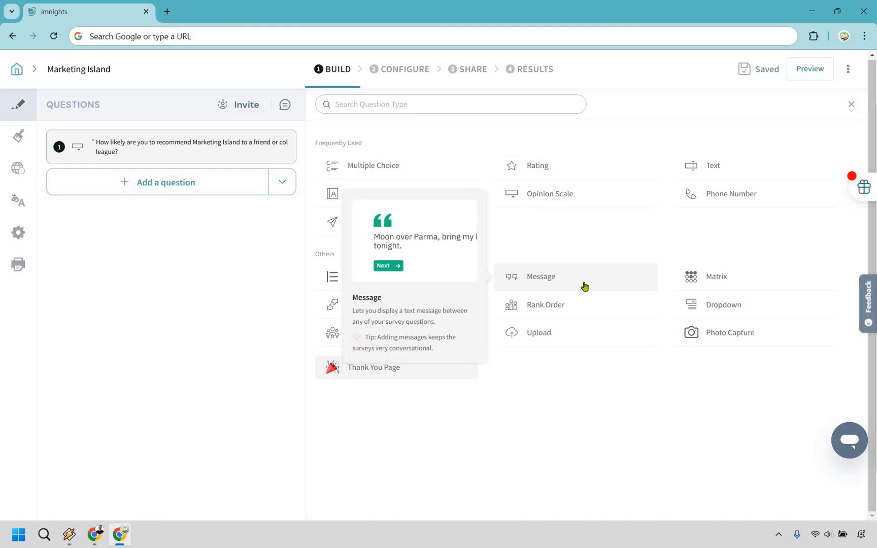
mouse_move(595, 309)
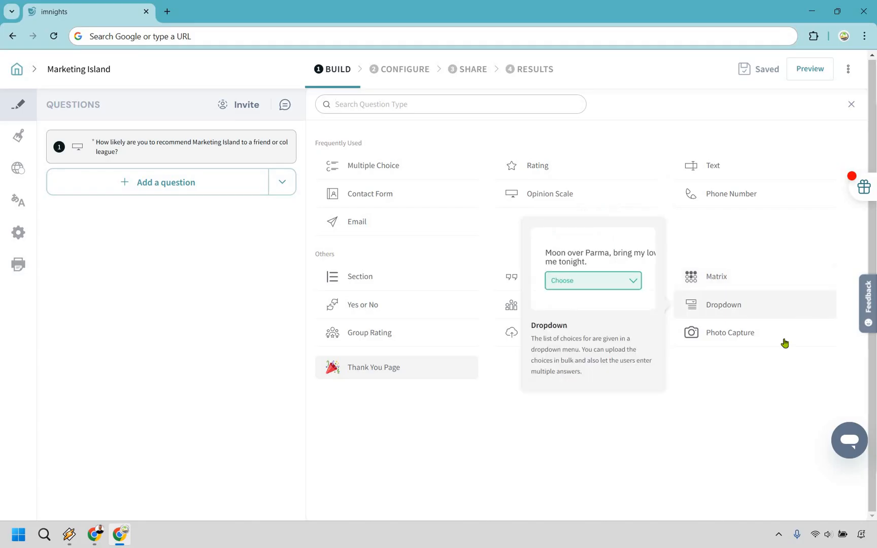
mouse_move(784, 343)
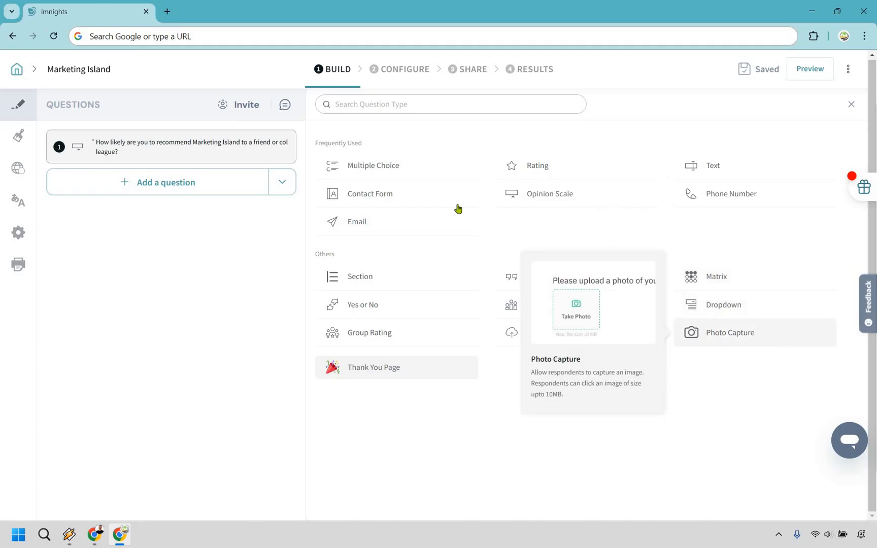
mouse_move(404, 169)
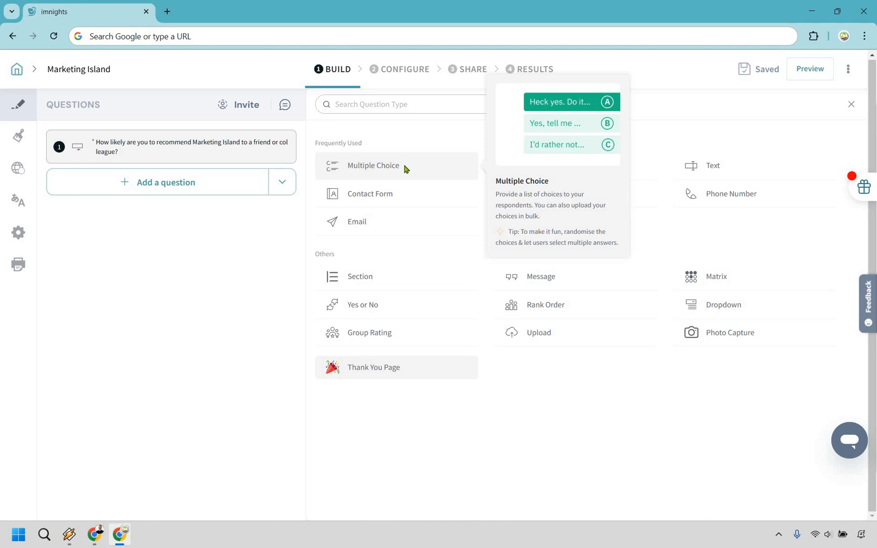
click(405, 169)
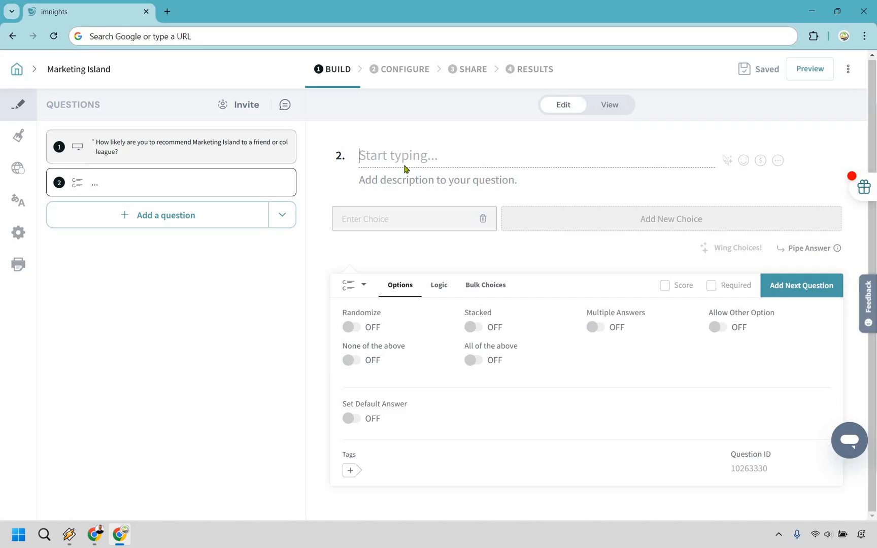
Step: Word question 2 as "Did you get any value out of the last tutorial or review video that you watched?"
text(Did you get any )
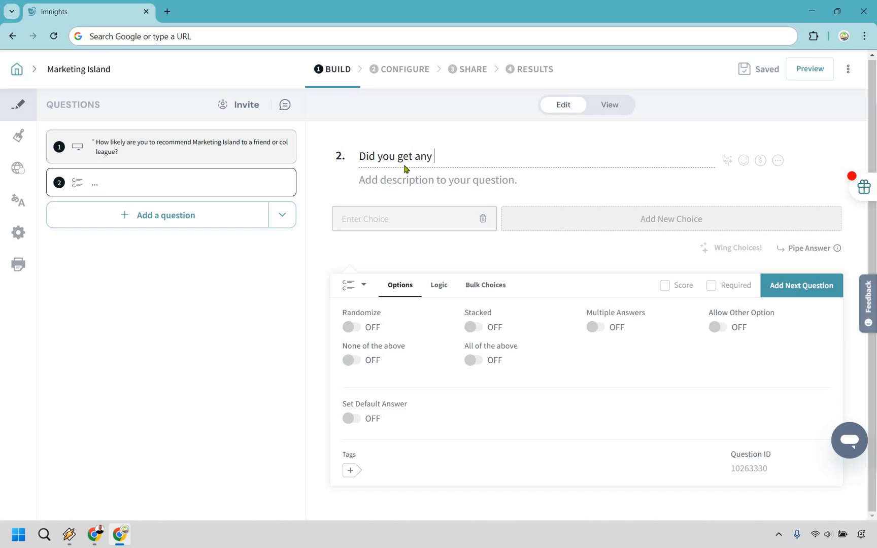
text(value out of th)
text(e las)
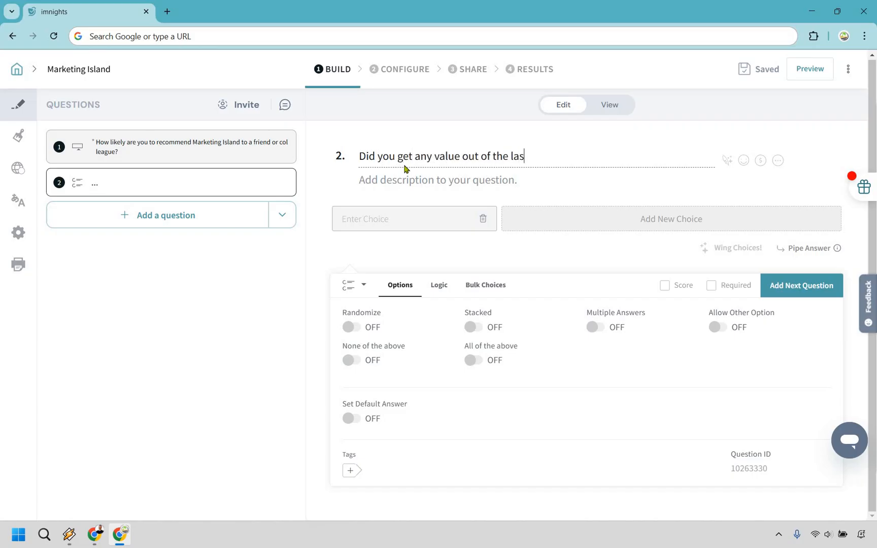
text(t tutorial or revie)
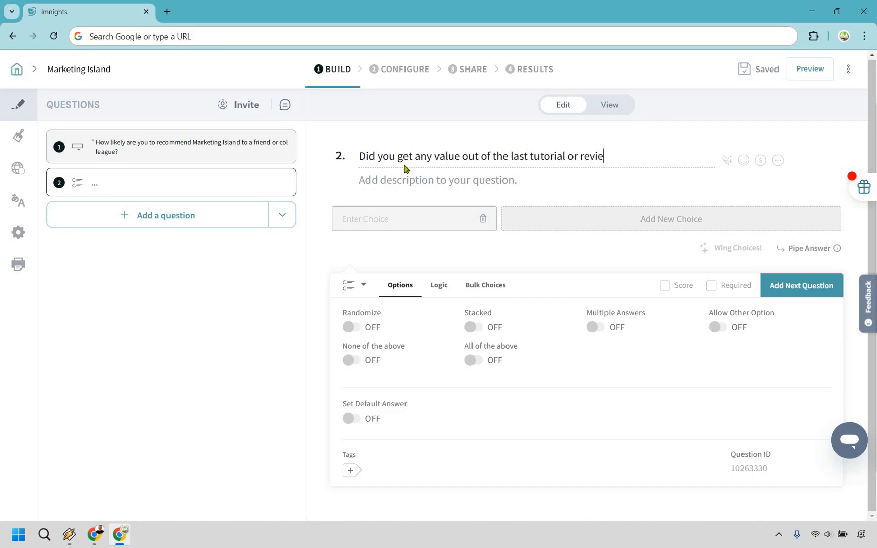
text(w video that you watched?)
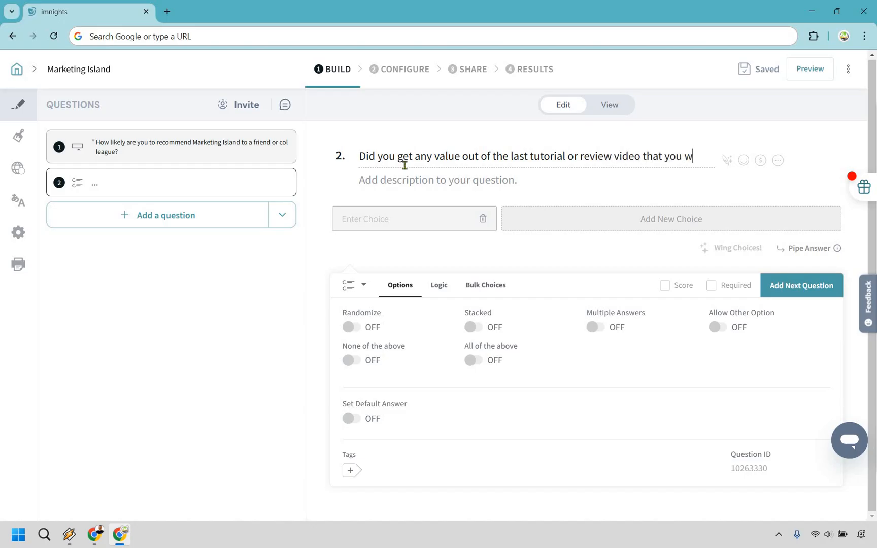
Step: Give question 2 the two answer choices "Yes!" and "No :("
click(404, 230)
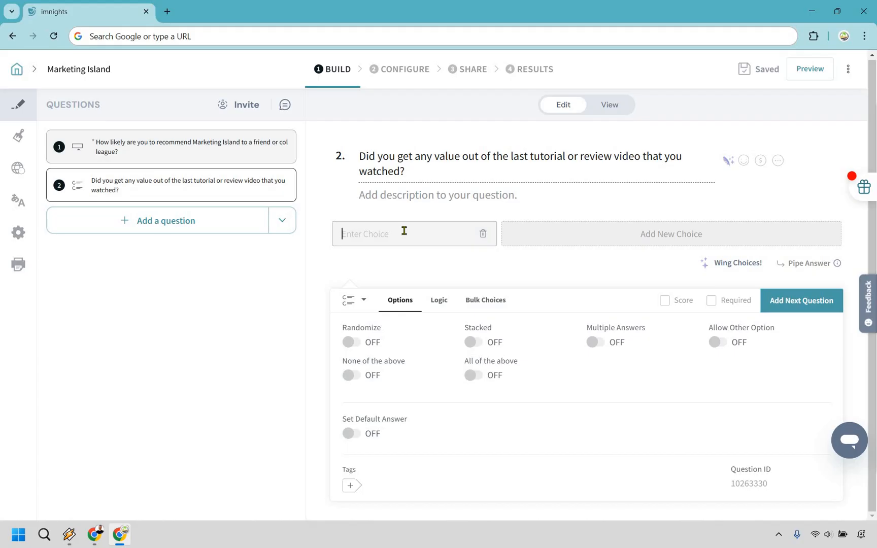
text(Yes!)
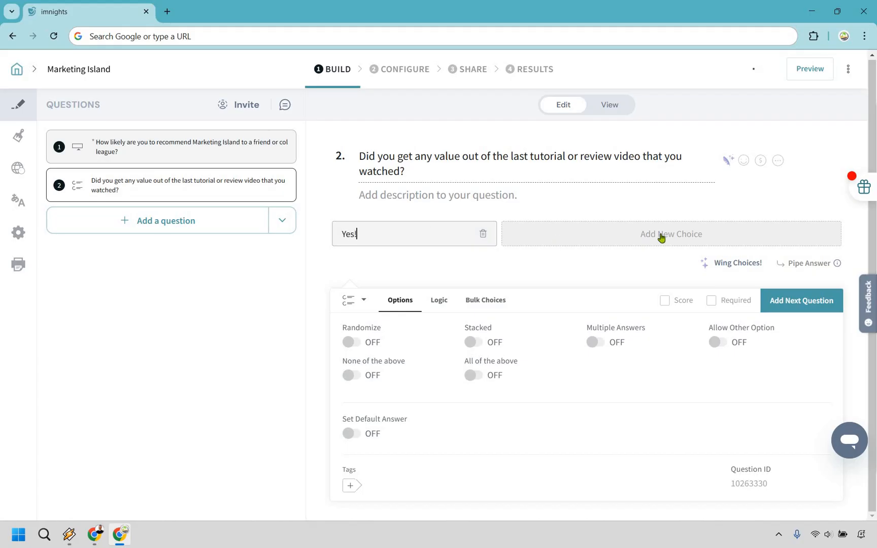
click(598, 230)
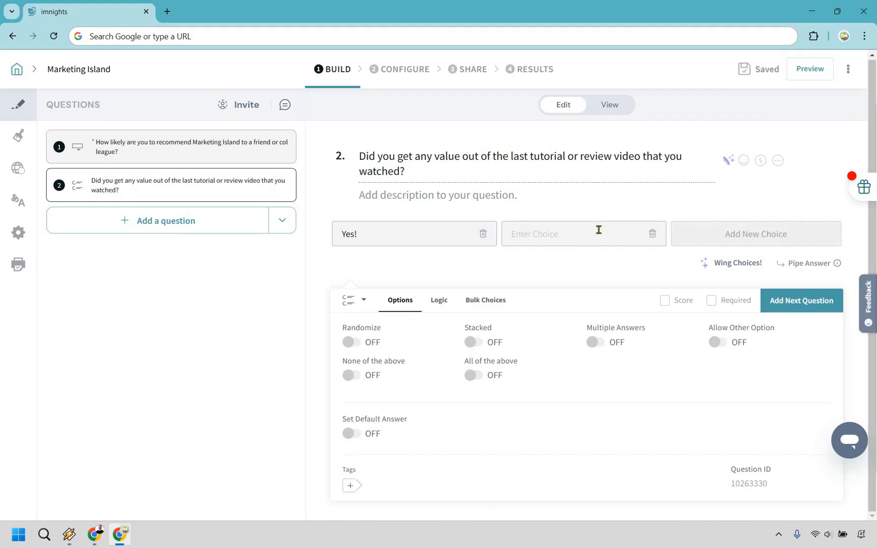
text(No :()
Step: Add a Rating question as question 3, worded "What would you rate Marketing Island overall (in terms of tutorials and reviews)?"
click(814, 303)
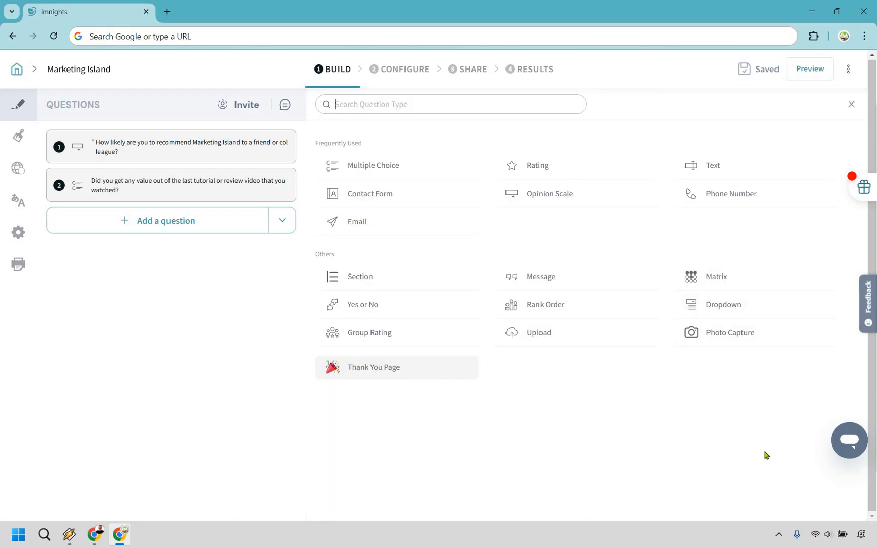
click(557, 173)
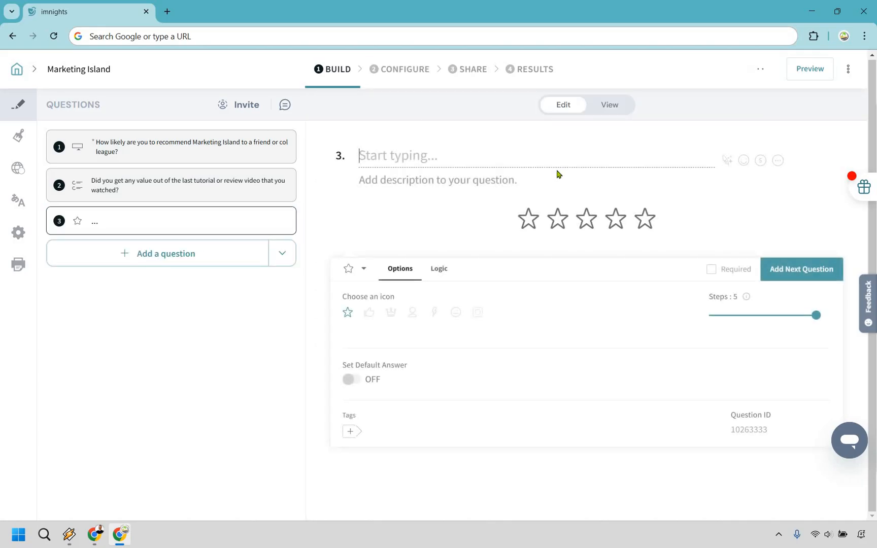
text(What wo)
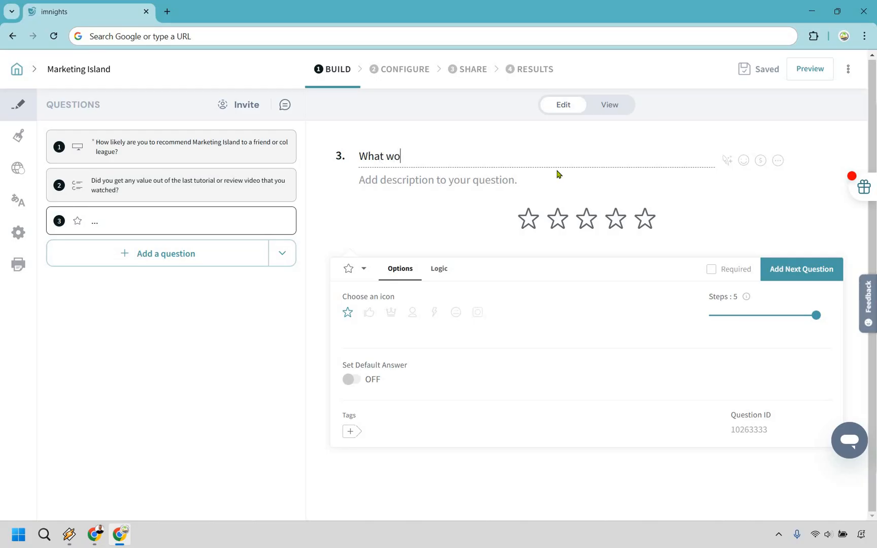
text(uld you rate Mar)
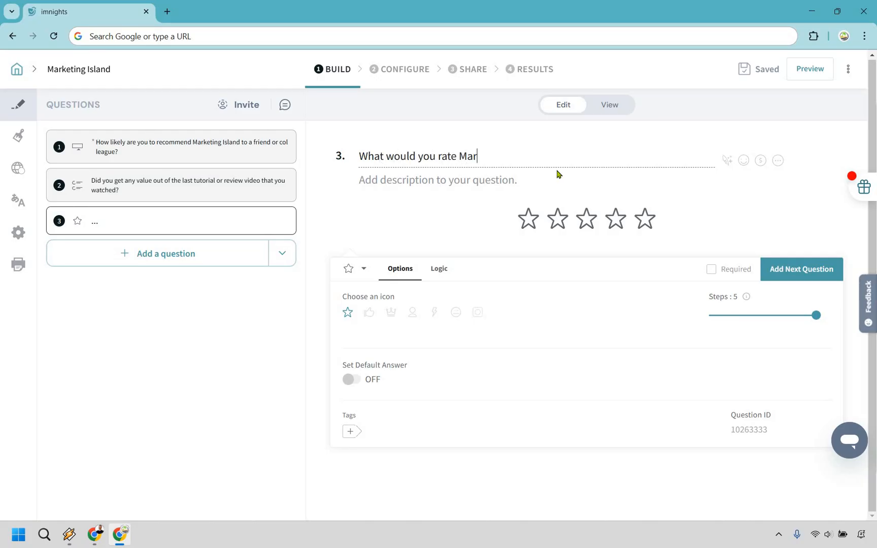
text(keting Island overa)
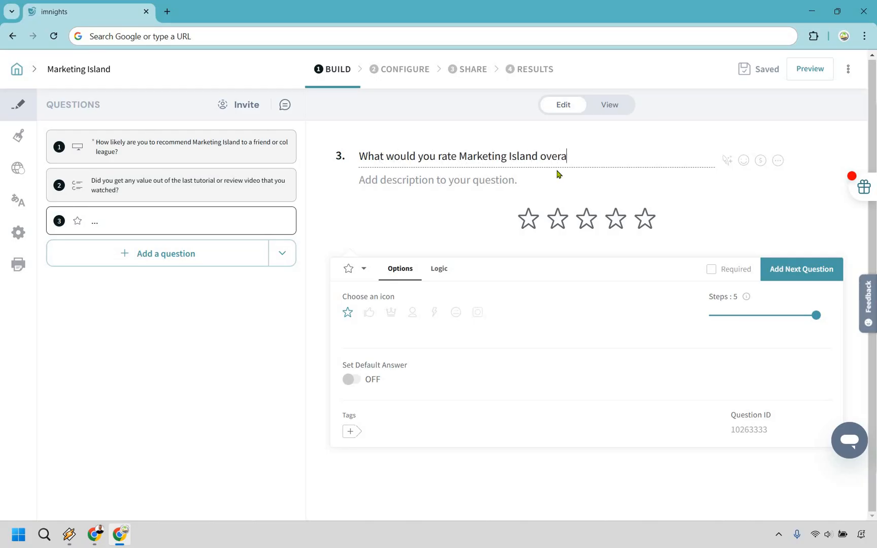
text(ll (in terms of tutorials and r)
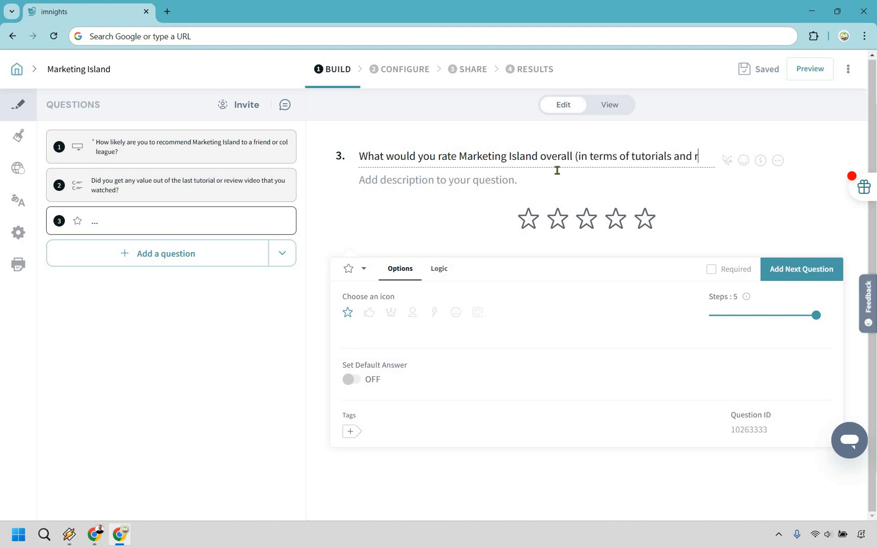
text(eviews)?)
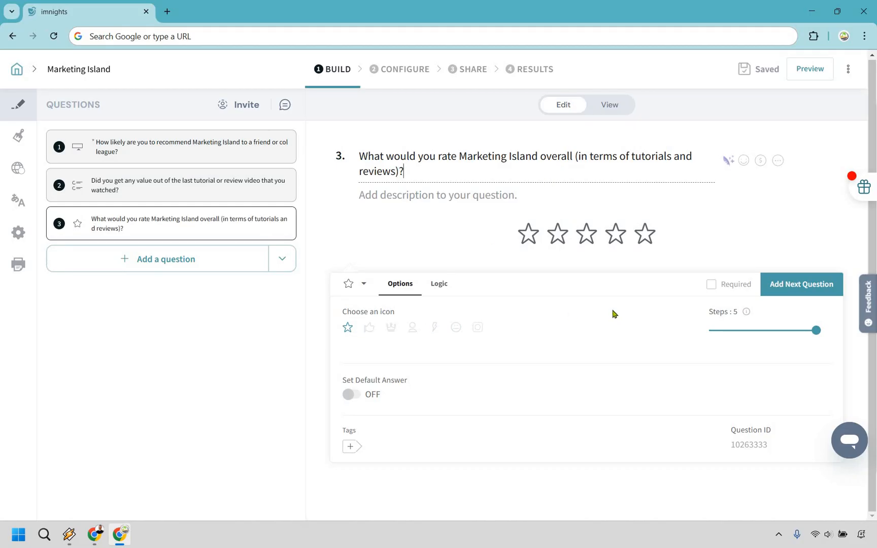
Step: Add a Text question as question 4, worded "Is there anything that you'd recommend to help Marketing Island improve?"
click(803, 285)
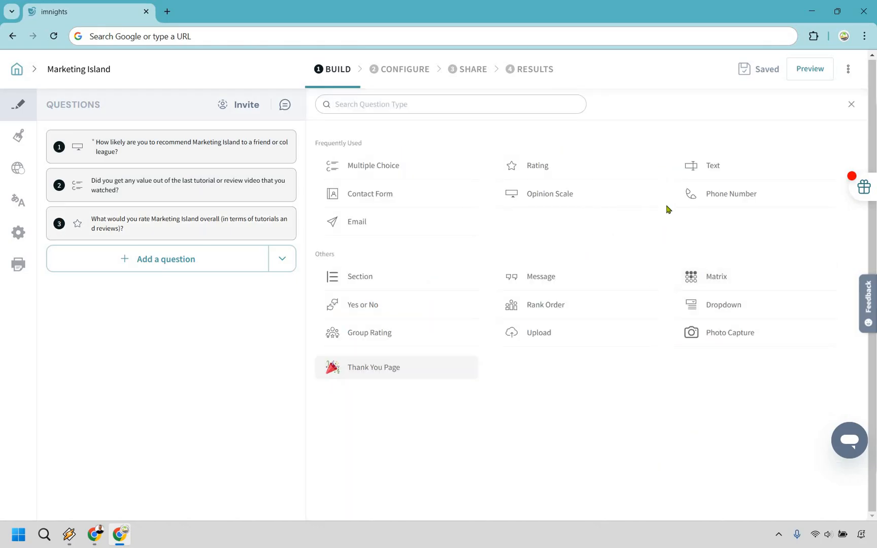
mouse_move(702, 170)
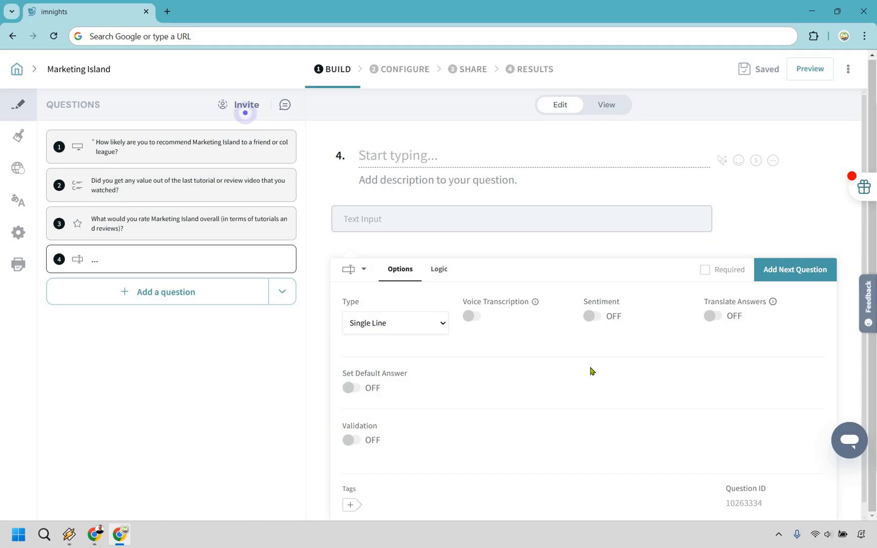
text(Is there anything that you'd recommend to help Marketing Island improve?)
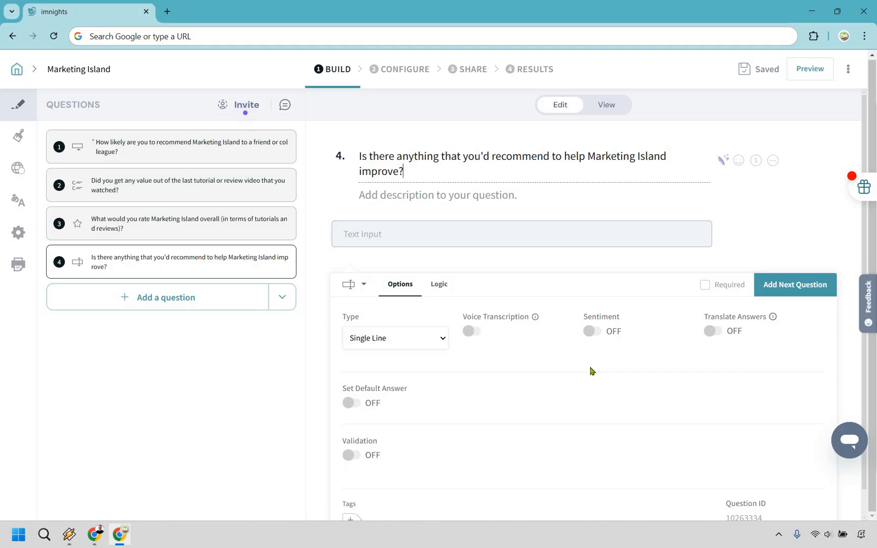
scroll(637, 358, down, 1)
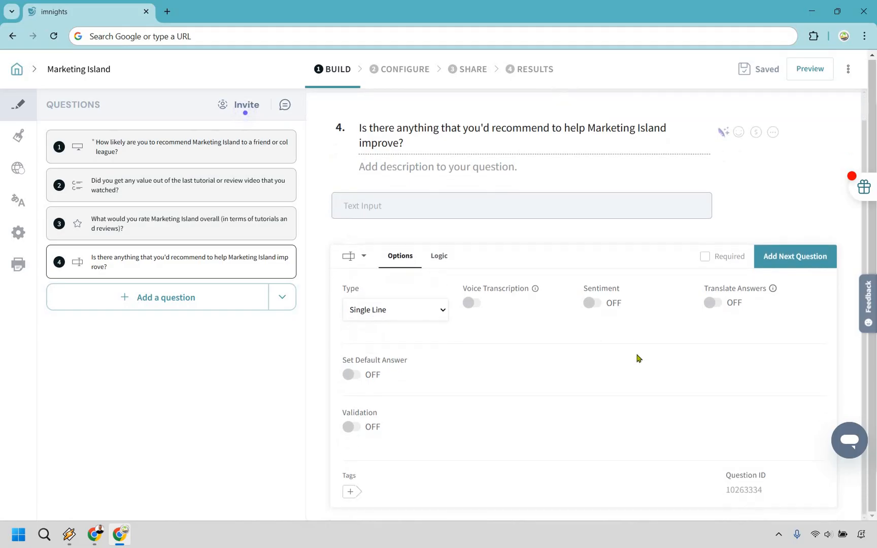
scroll(811, 220, up, 1)
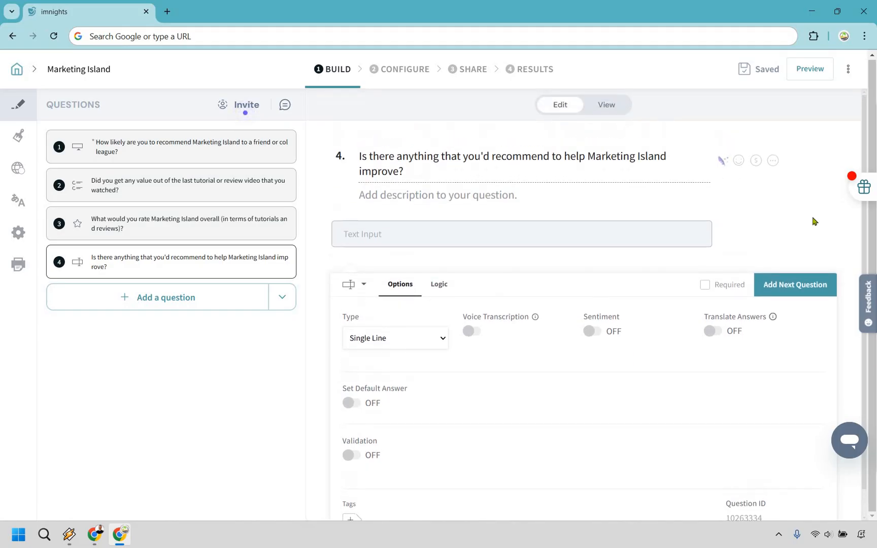
Step: Preview the survey from the respondent's side, try the rating 10 on question 1, and return to the editor
click(809, 76)
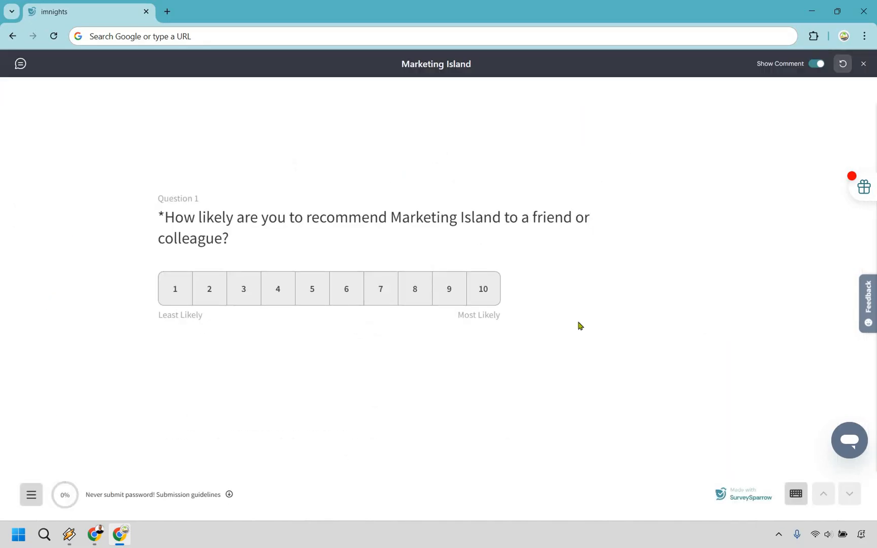
mouse_move(492, 216)
click(483, 291)
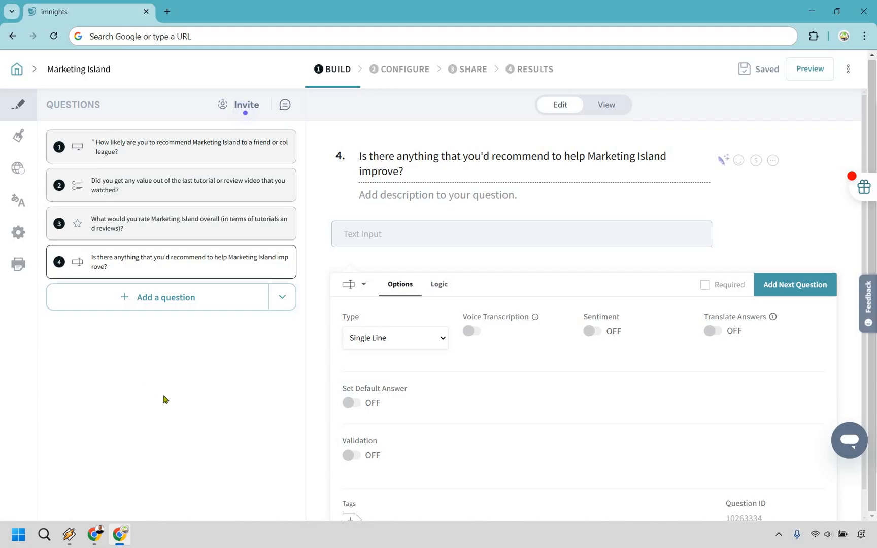
Step: Look through the list of app integrations available for configuring the survey
click(400, 70)
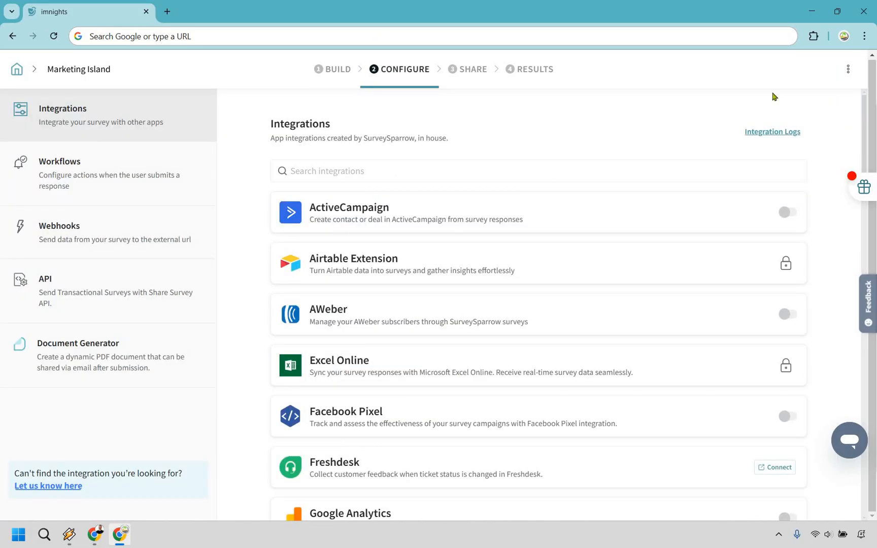
scroll(492, 147, down, 1)
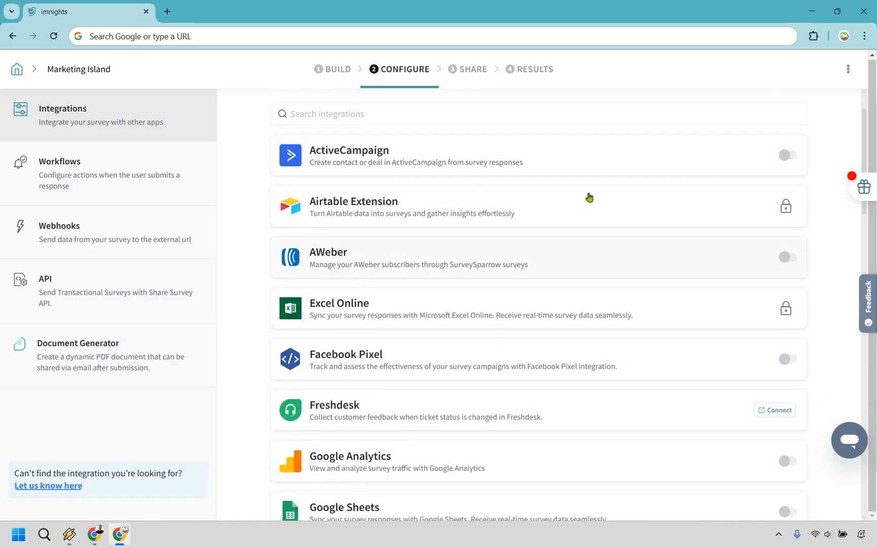
scroll(588, 200, down, 4)
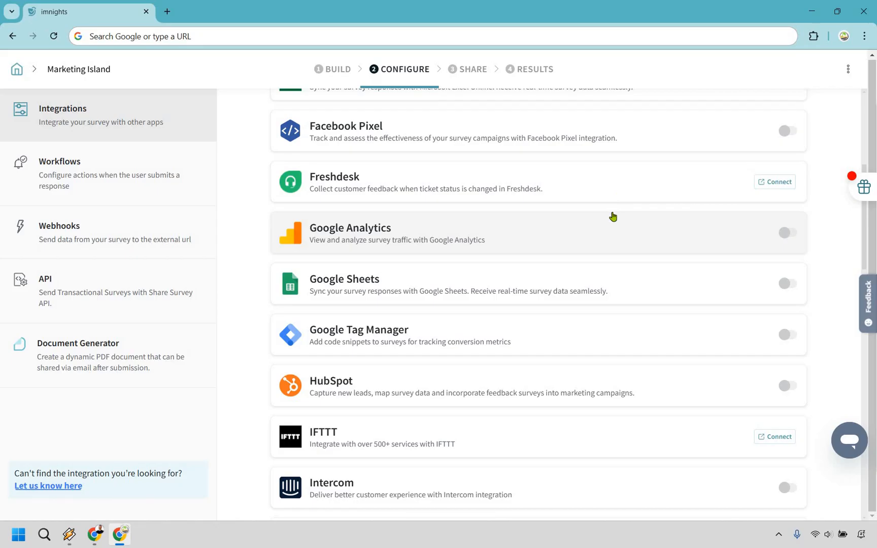
scroll(575, 231, down, 2)
scroll(575, 228, down, 4)
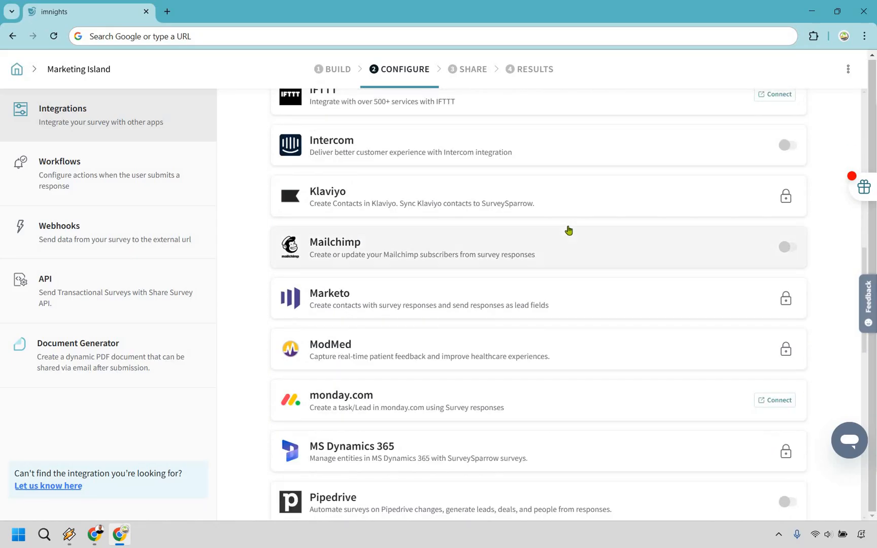
scroll(568, 232, down, 2)
scroll(588, 259, down, 3)
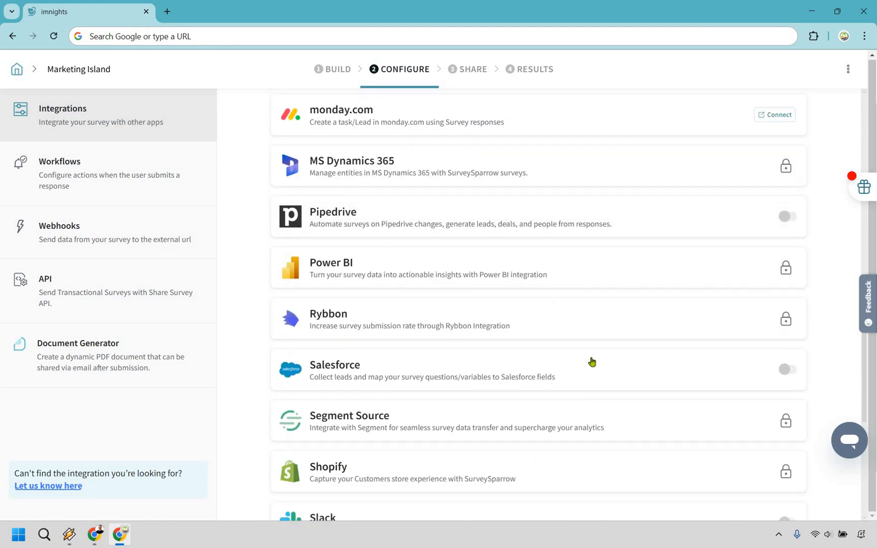
scroll(589, 362, down, 1)
scroll(601, 294, down, 3)
scroll(613, 272, down, 3)
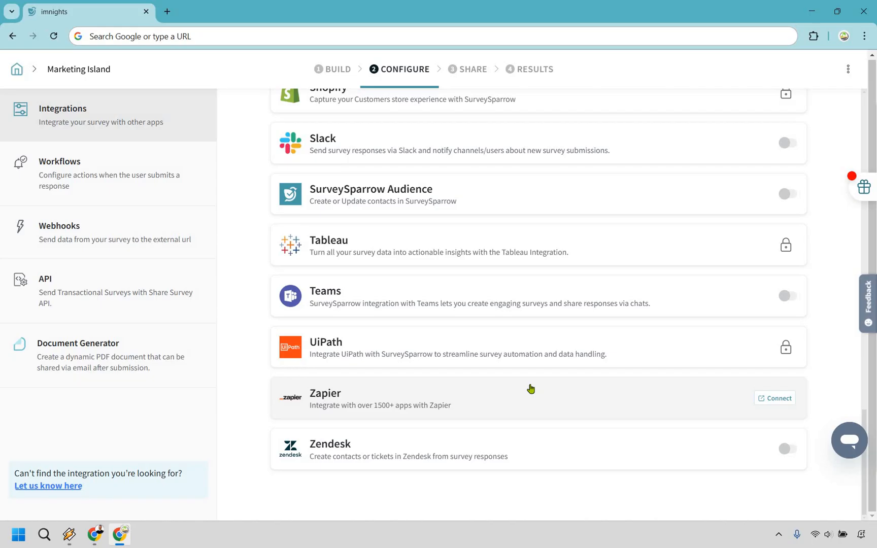
scroll(535, 401, up, 20)
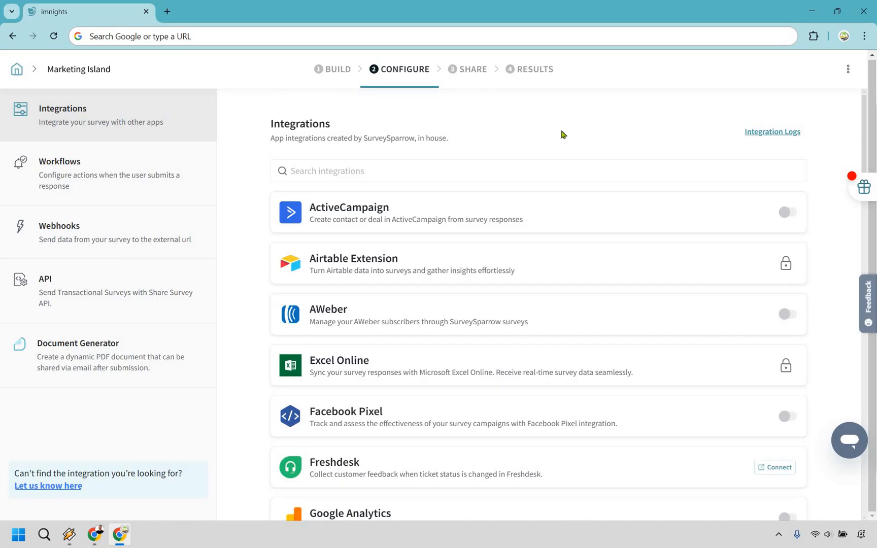
Step: Open the survey's share link in a new browser tab and answer the first three questions with 8, "Yes!" and 4 stars
click(472, 71)
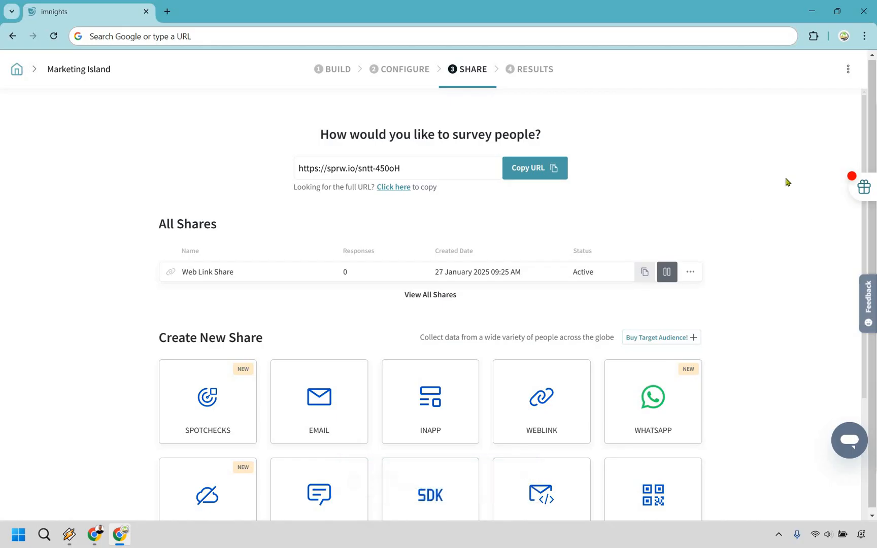
click(167, 11)
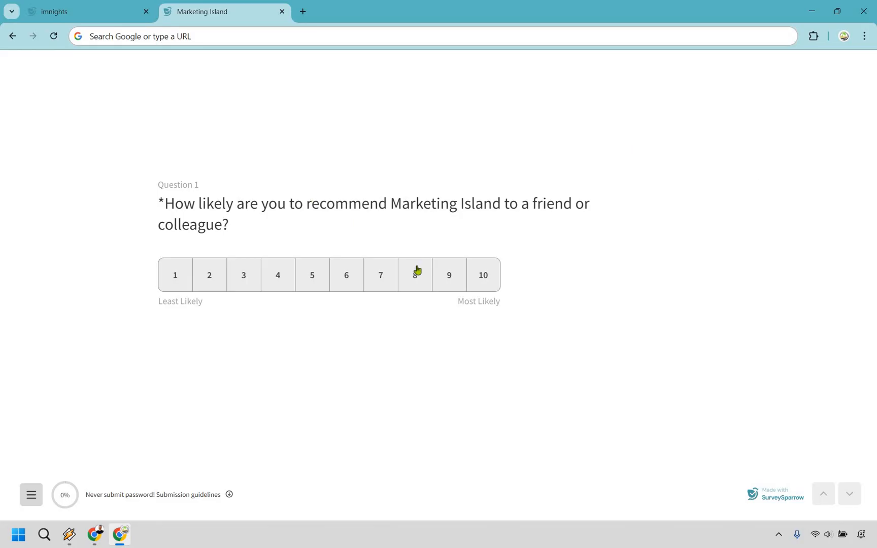
key(8)
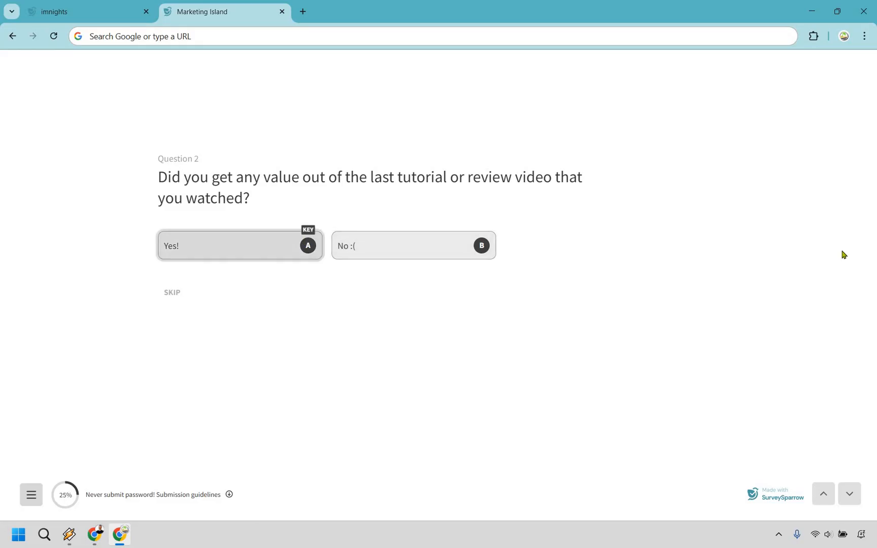
key(a)
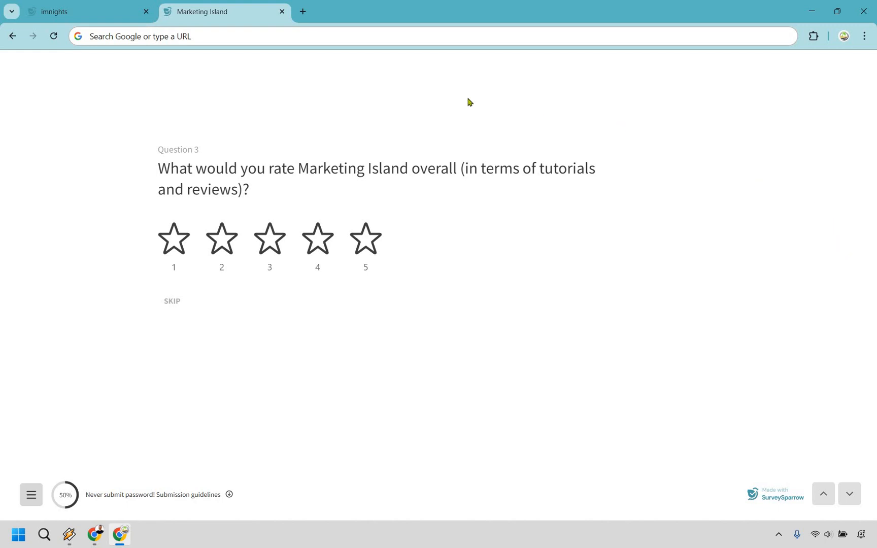
click(320, 238)
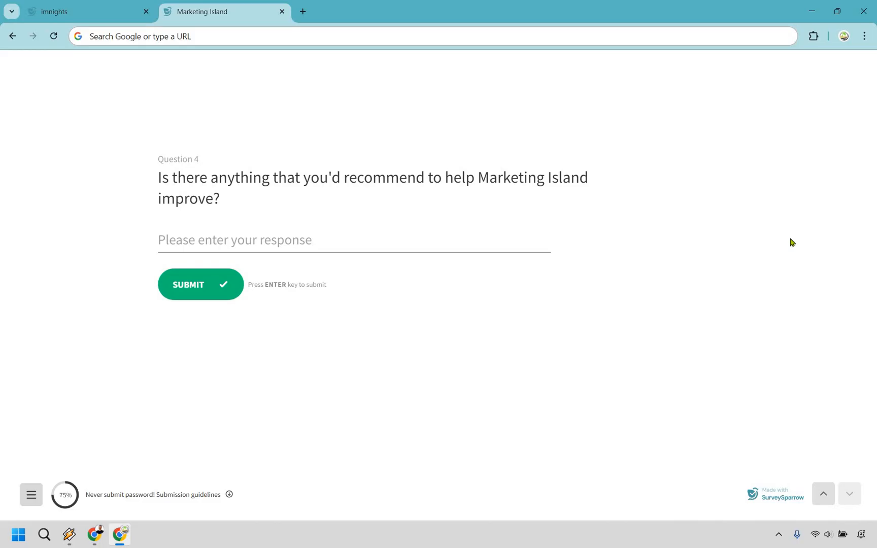
Step: Answer question 4 with "I'd love to see reviews on brand new software tools." and submit the survey
click(210, 243)
text(I'd love to see reviews on brand new software tools.)
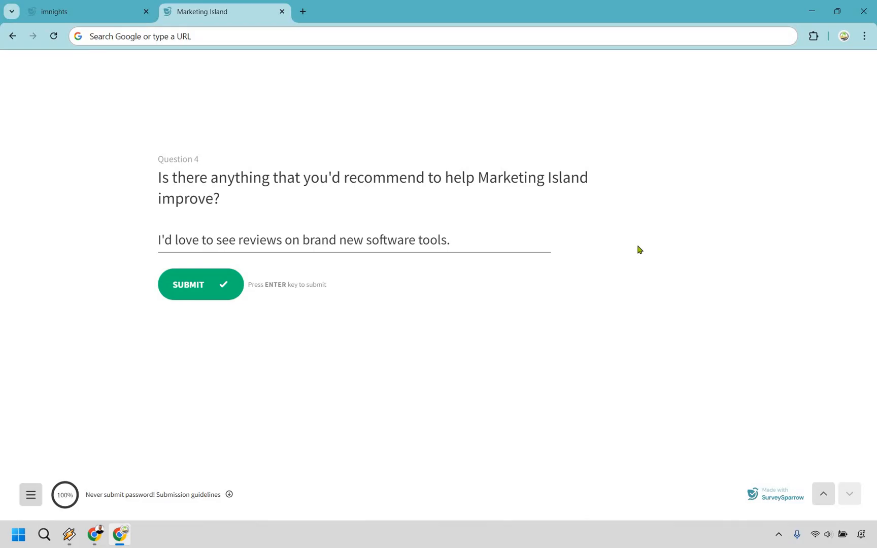
click(201, 287)
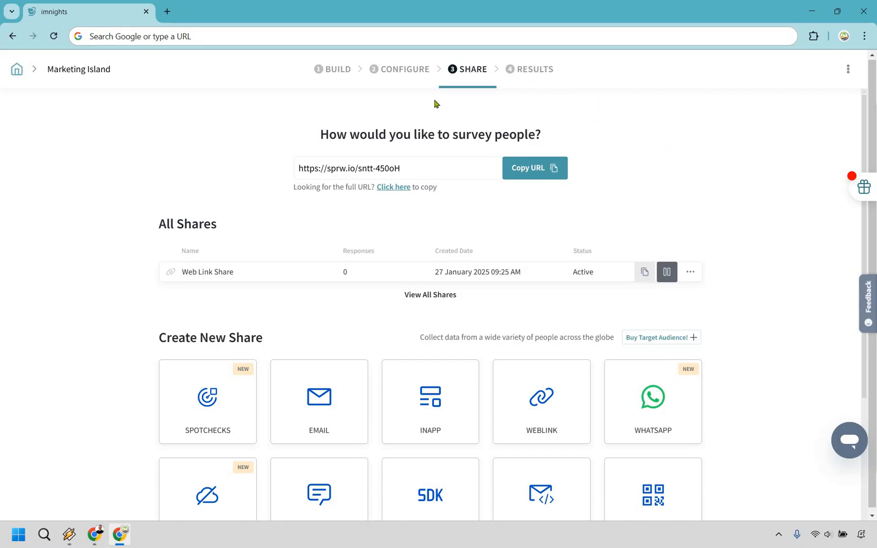
Step: Return to the survey's results and examine the overview's NPS score, daily chart, insights and completion rate
mouse_move(433, 366)
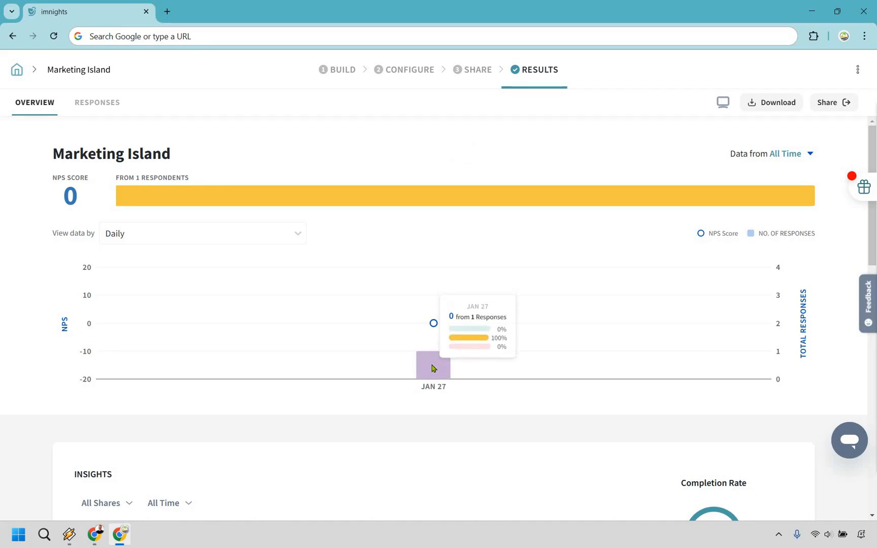
scroll(238, 183, down, 3)
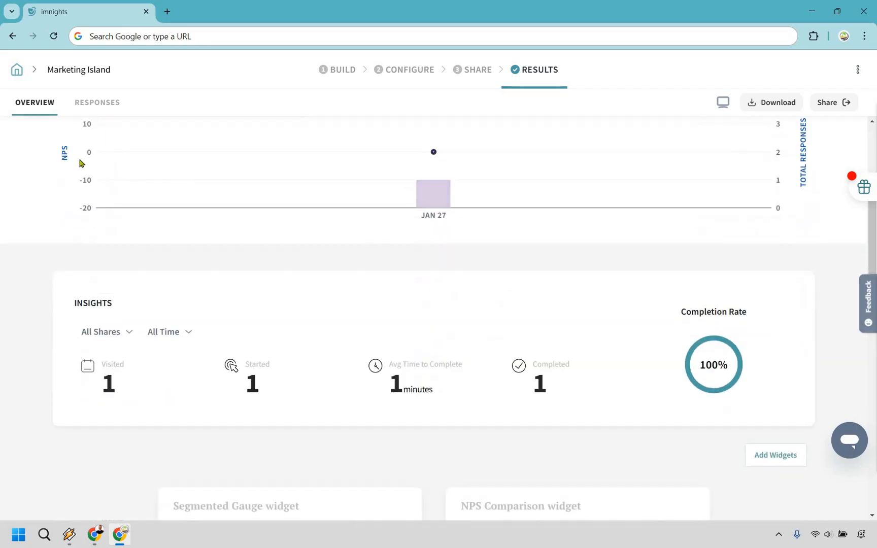
scroll(81, 168, up, 2)
scroll(305, 198, up, 1)
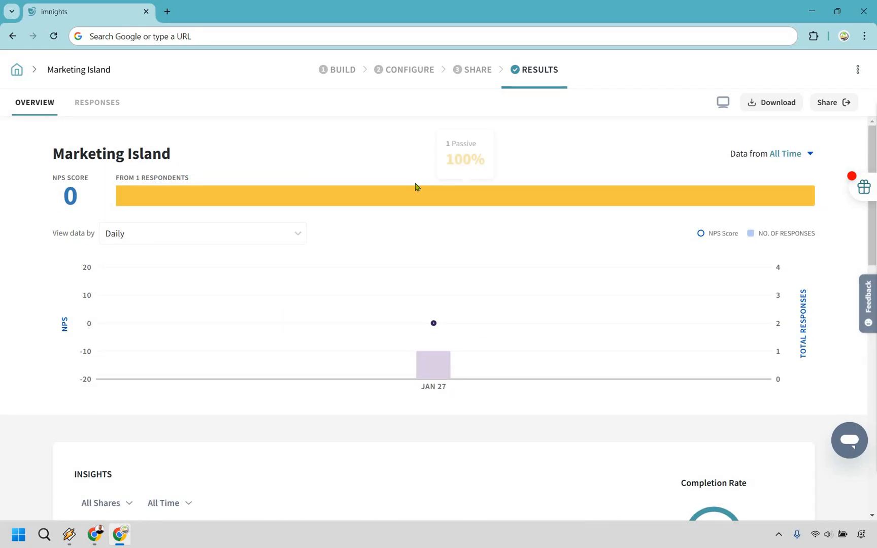
scroll(434, 212, down, 3)
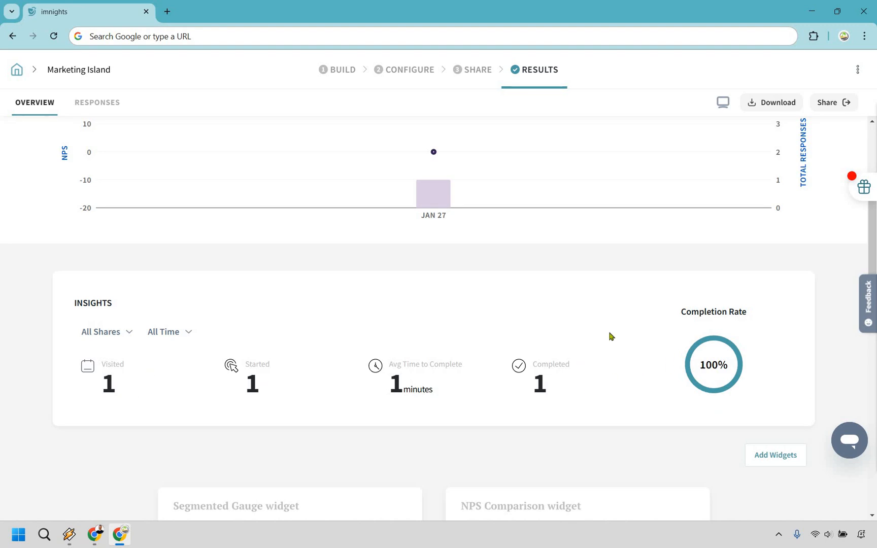
scroll(629, 337, up, 3)
scroll(640, 323, down, 4)
scroll(691, 336, up, 1)
scroll(463, 287, up, 2)
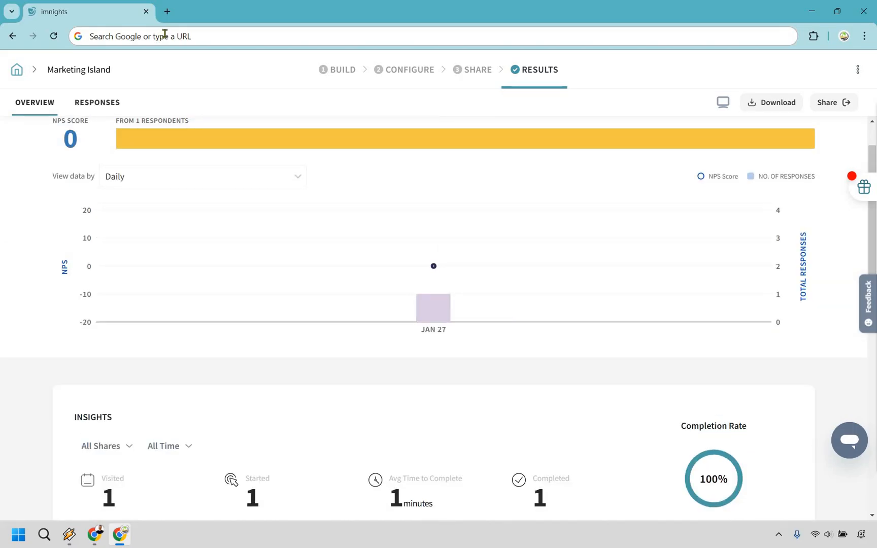
Step: Open the anonymous respondent's submission from the responses list and read the answers, including the written suggestion for question 4
click(97, 103)
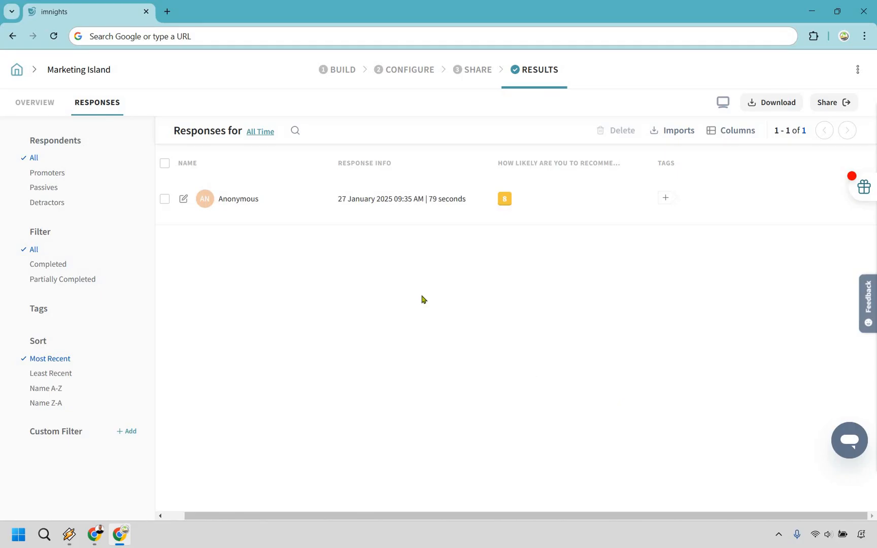
click(388, 212)
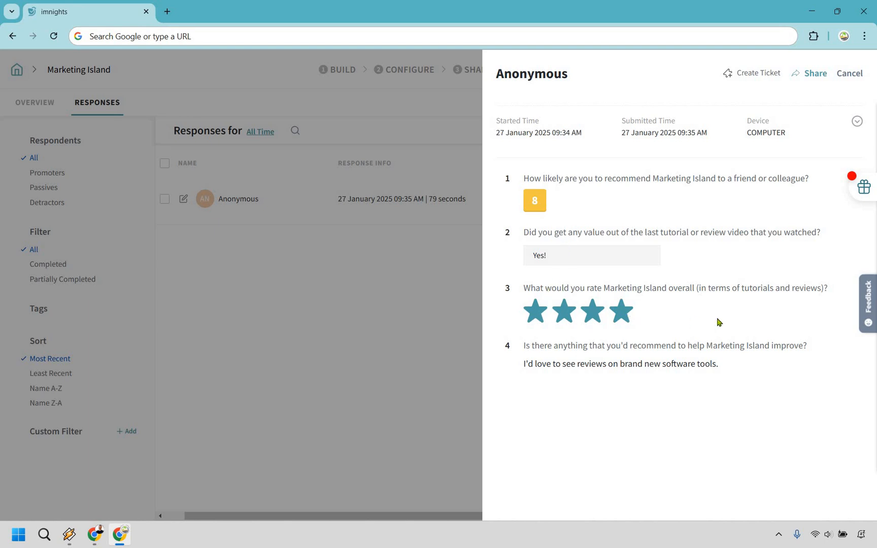
drag(723, 369, 525, 366)
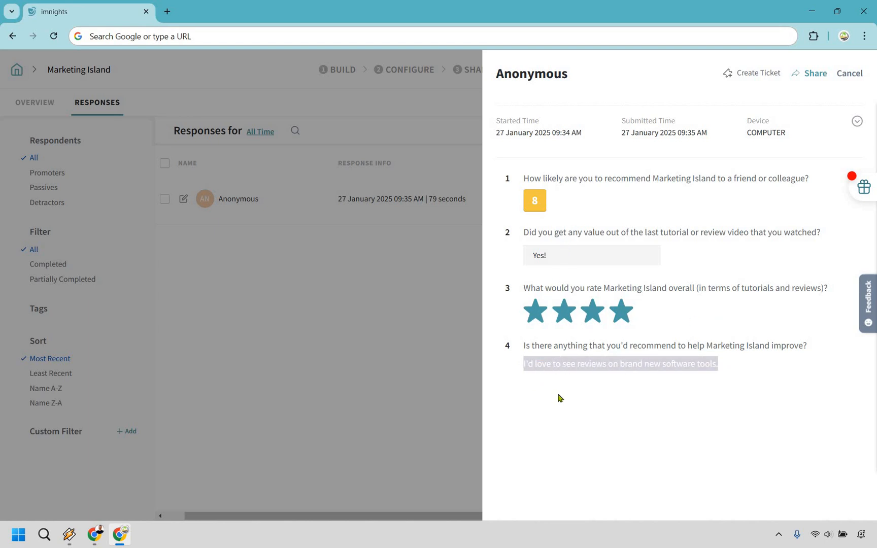
click(724, 388)
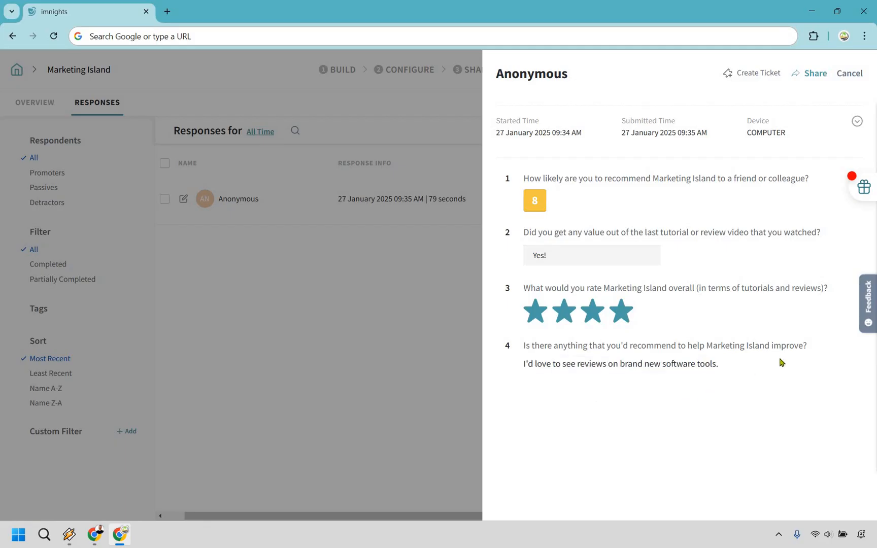